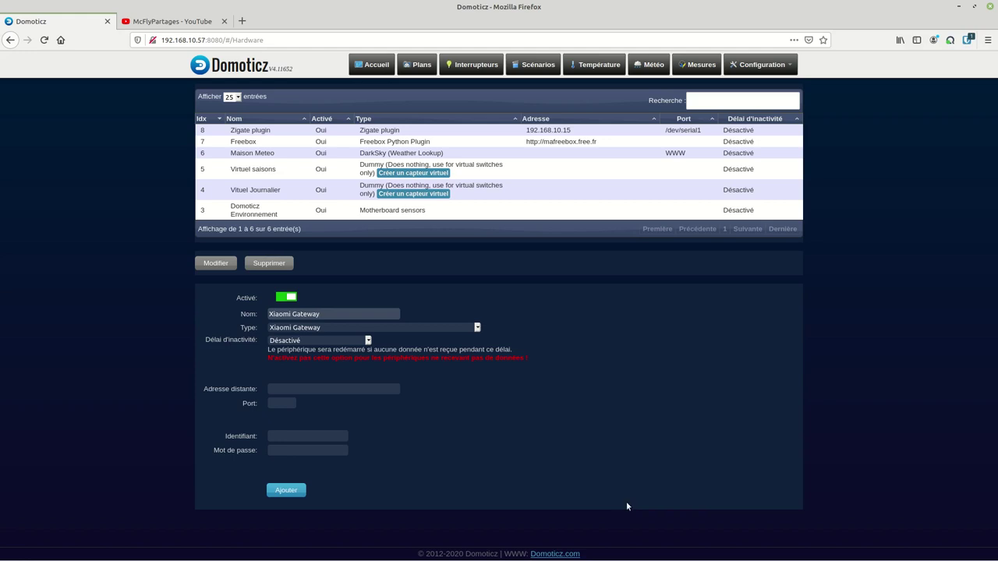
Step: Choose Xiaomi Gateway as the type of the new hardware entry
left_click(760, 65)
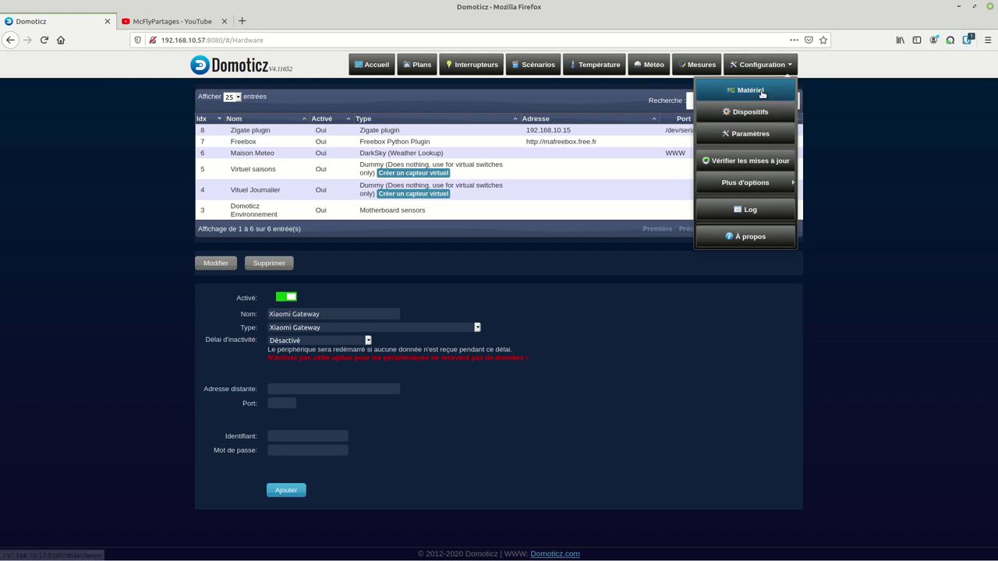
left_click(388, 329)
scroll(394, 263, "down", 1)
left_click(304, 243)
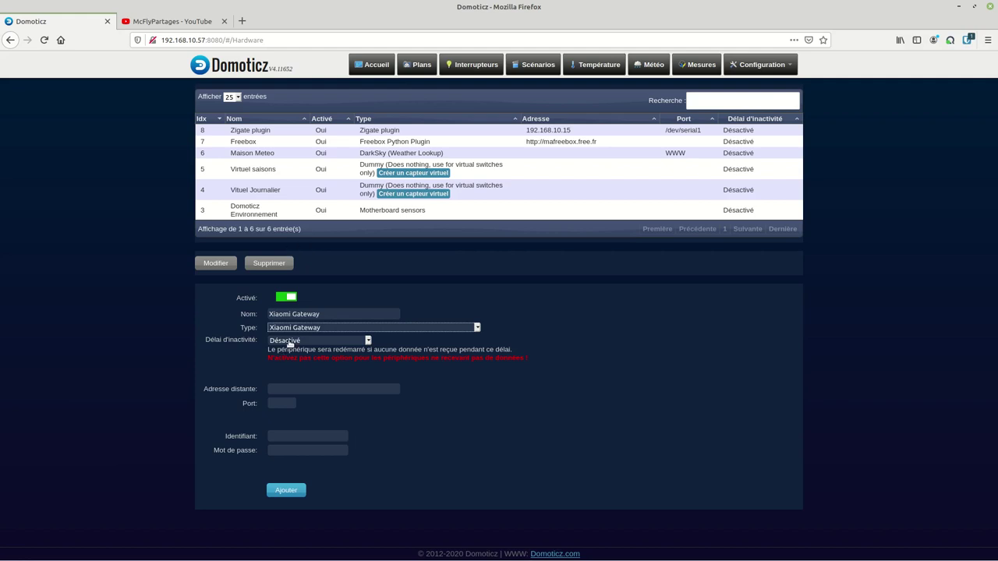
Step: Set the remote address to 192.168.10.10 and the port to 9898, and paste the gateway password into the Identifiant field
left_click(337, 387)
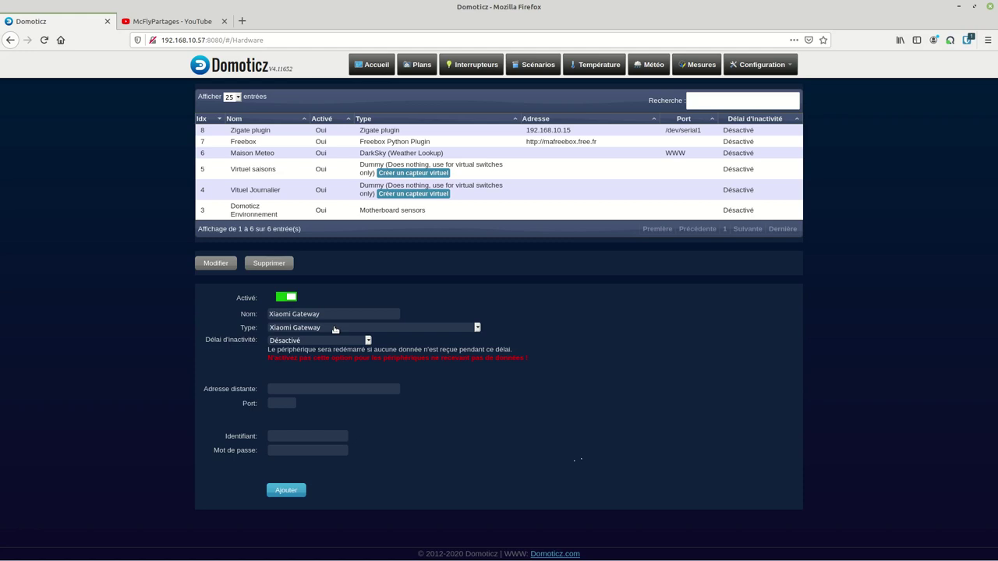
left_click(293, 390)
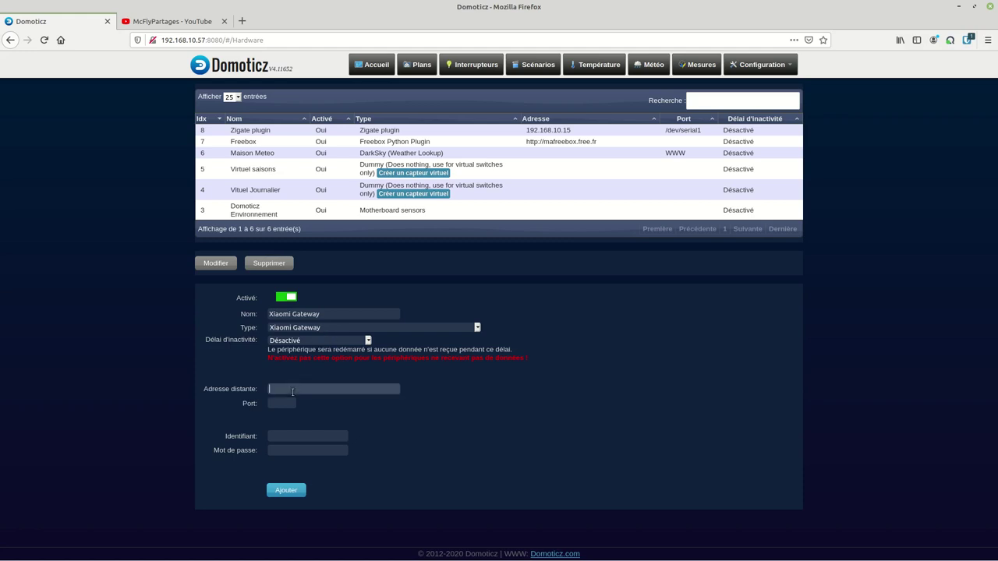
type("192.168.10.10")
key("alt+Tab")
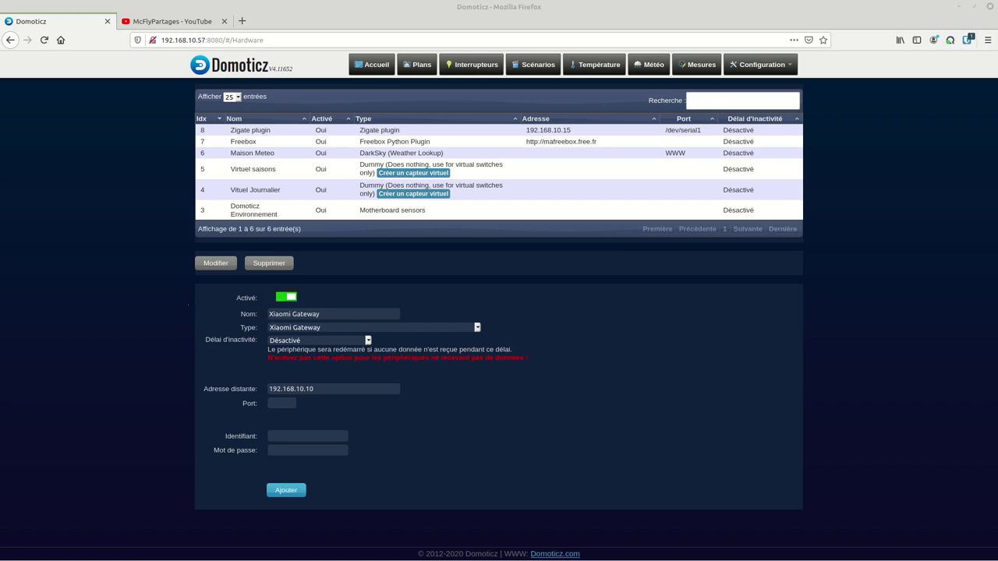
right_click(286, 434)
left_click(312, 343)
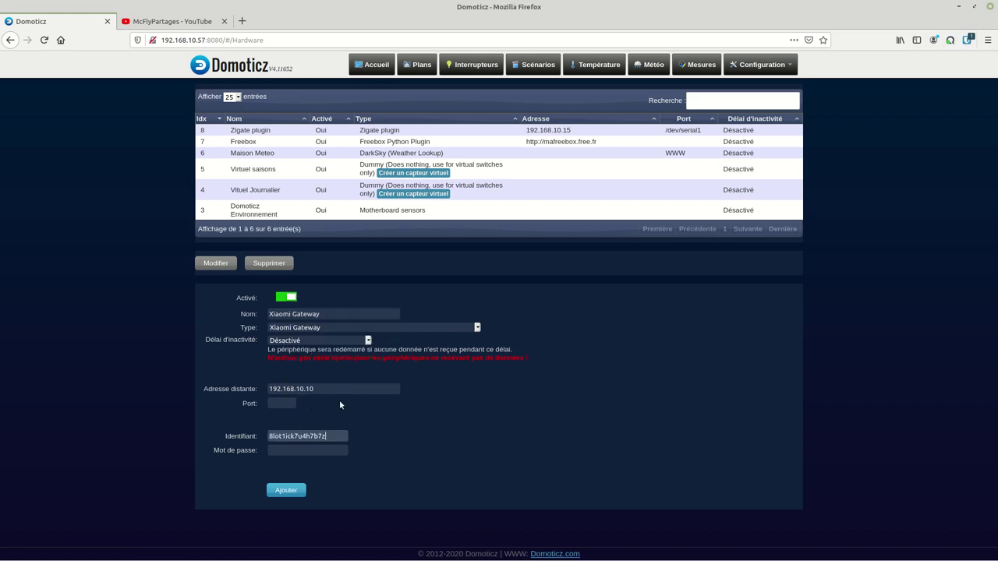
left_click(289, 404)
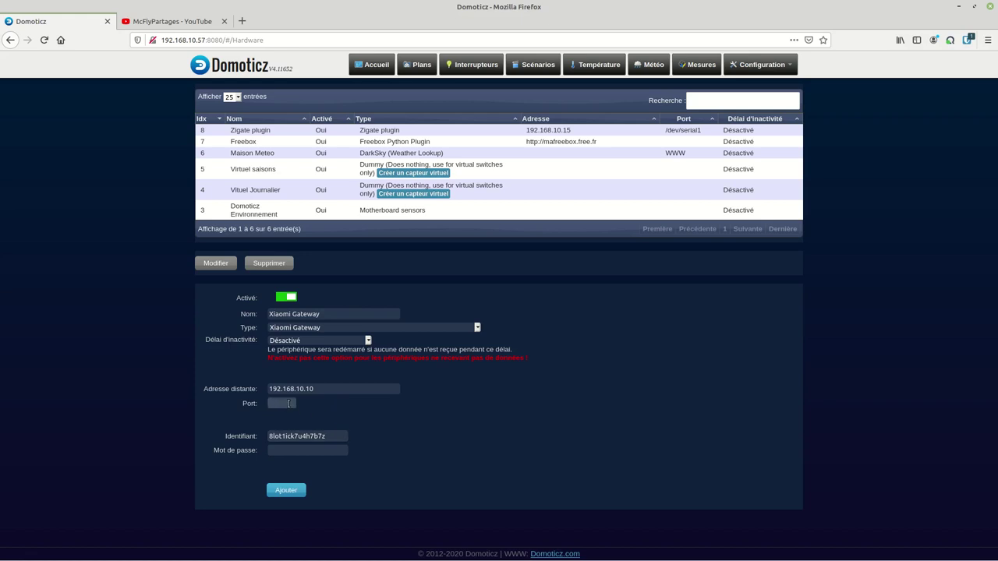
type("9898")
Step: Move the gateway password from the Identifiant field to the Mot de passe field and add the Xiaomi Gateway hardware
right_click(303, 456)
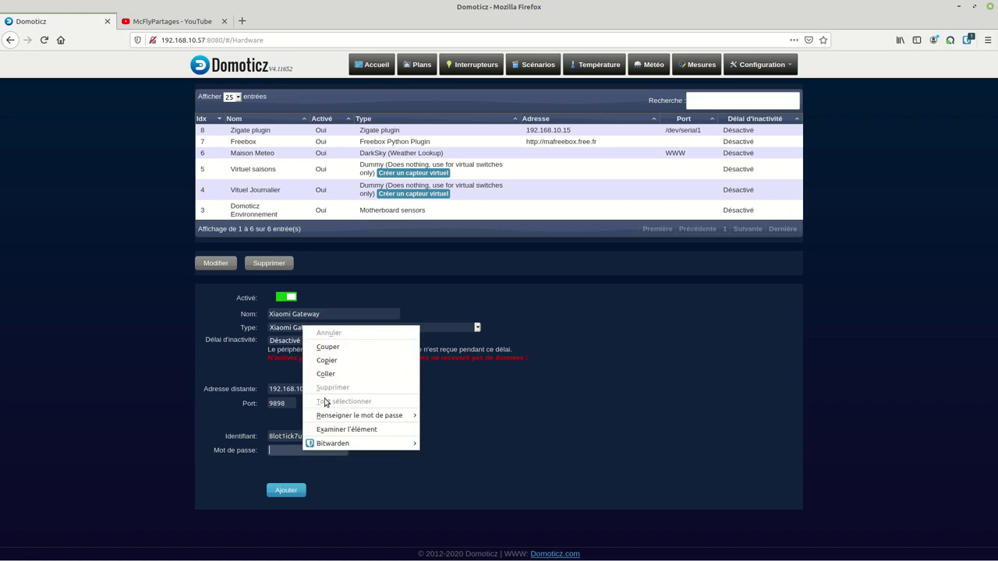
left_click(327, 380)
left_click_drag(334, 435, 221, 423)
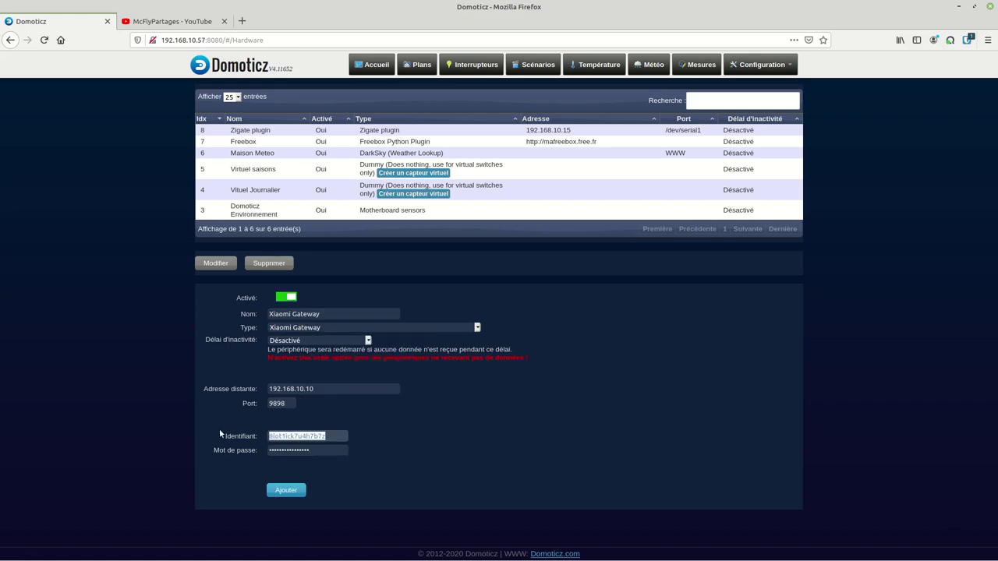
key("BackSpace")
left_click(287, 491)
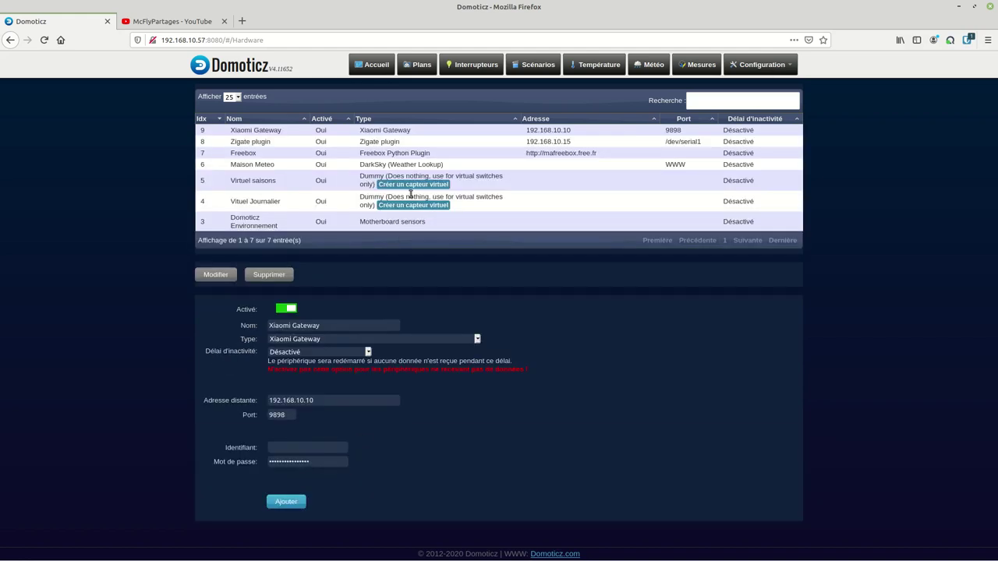
Step: Select the new Xiaomi Gateway hardware entry and check the gateway's startup messages in the log
left_click(396, 131)
left_click(761, 64)
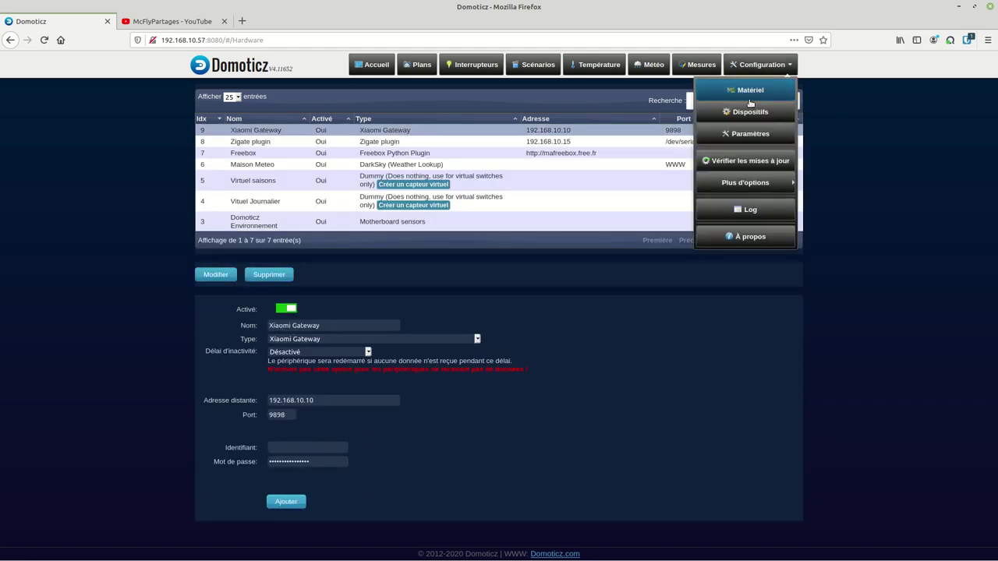
left_click(748, 209)
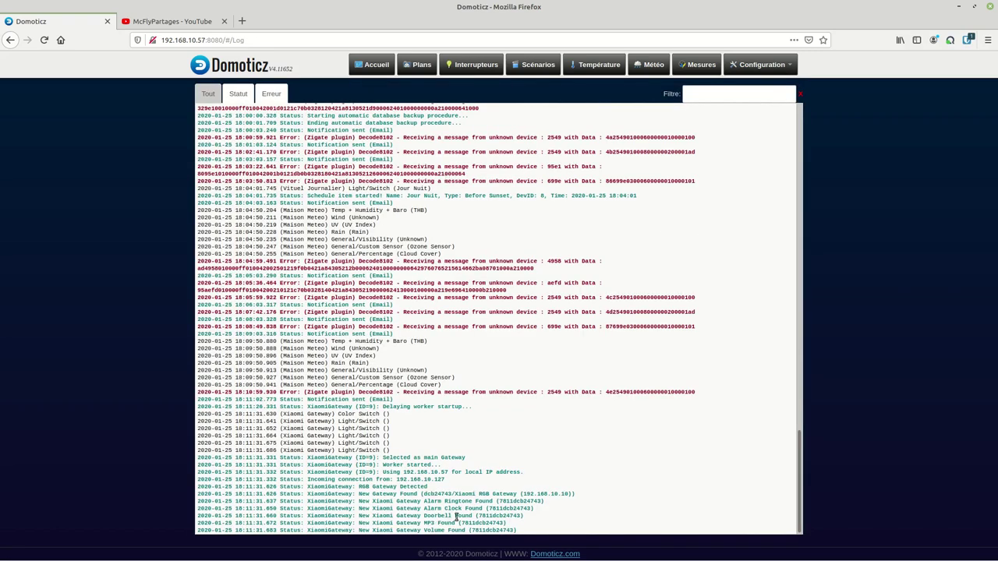
Step: Filter the list of all devices by "gateway" in place of the existing search term
left_click(748, 65)
left_click(747, 112)
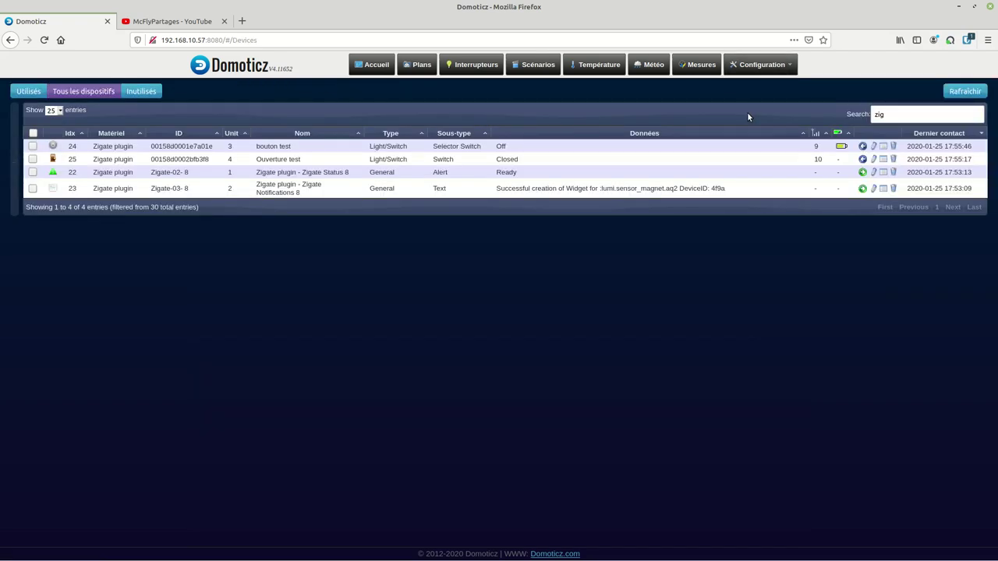
left_click_drag(902, 115, 855, 109)
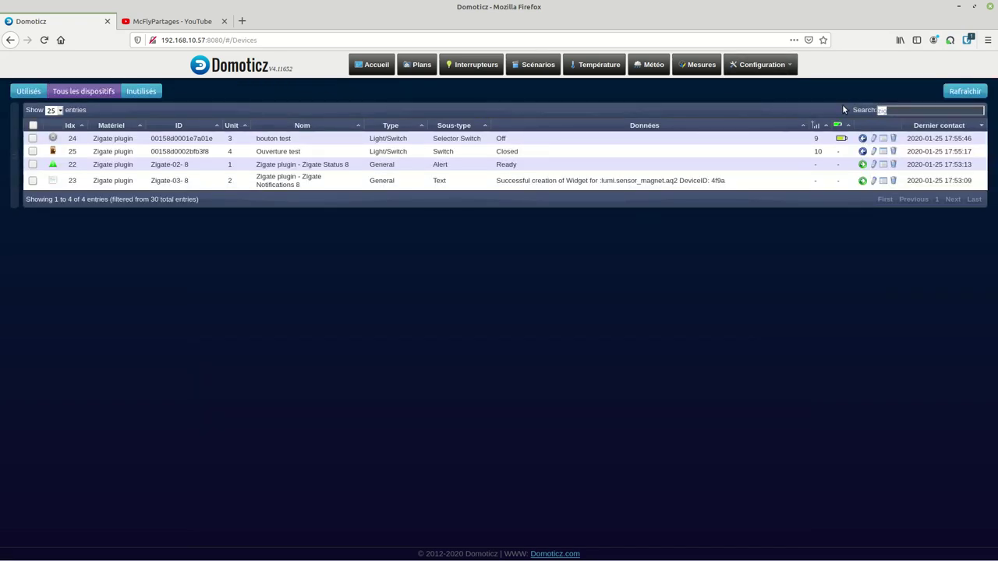
type("gate")
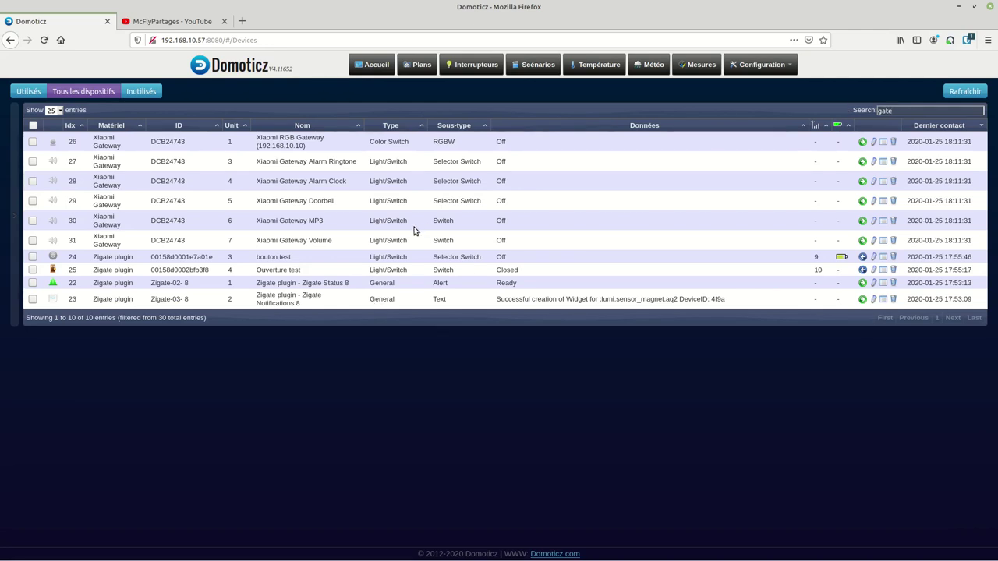
type("way")
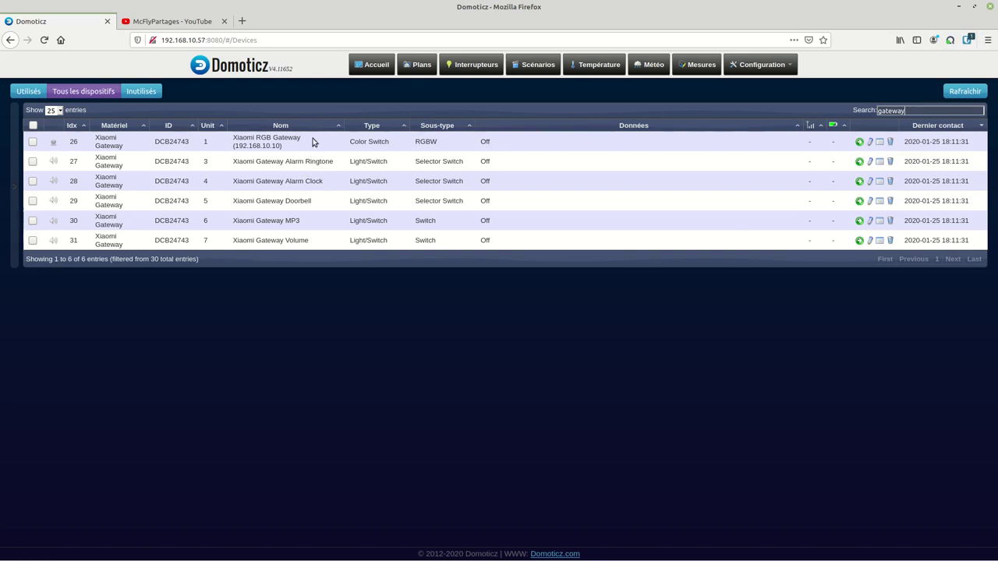
Step: Add the Xiaomi RGB Gateway and Xiaomi Gateway Alarm Ringtone devices under their default names
left_click(860, 150)
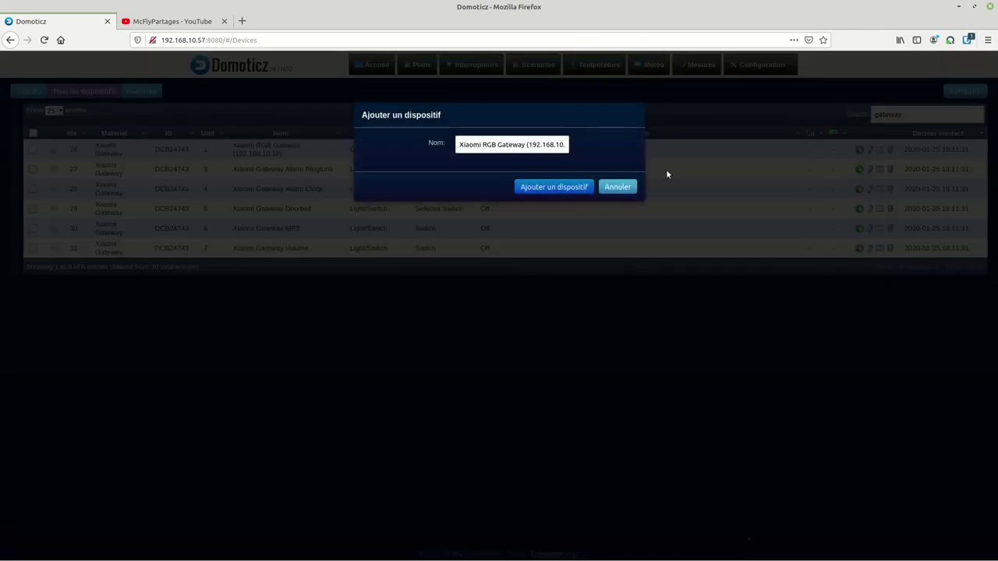
left_click(567, 179)
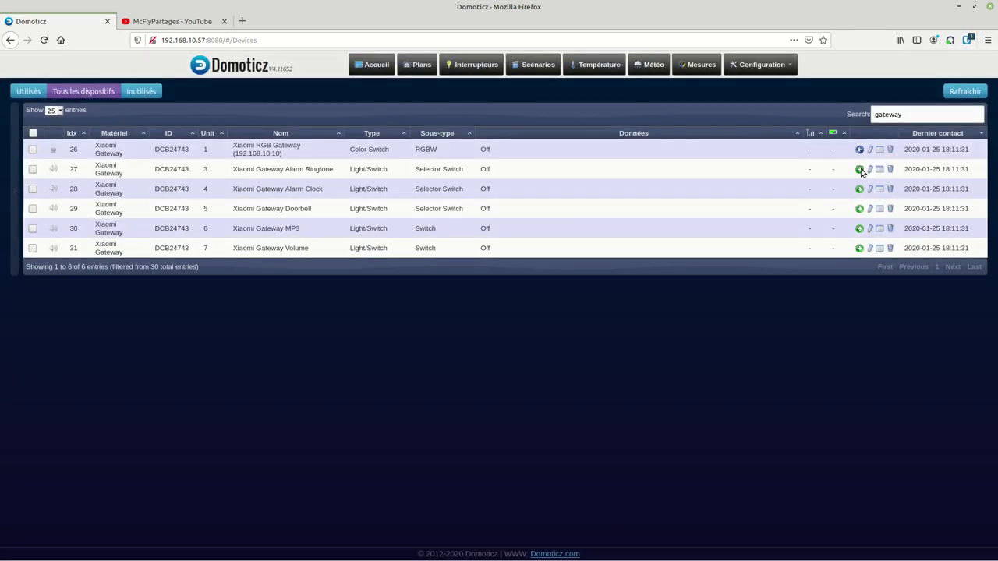
left_click(859, 169)
left_click(548, 208)
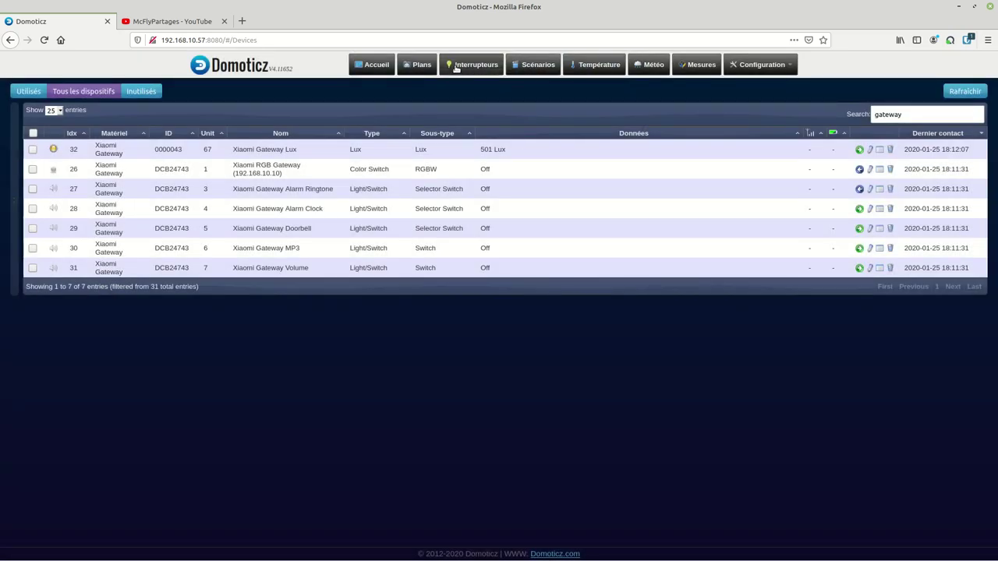
Step: View the colour picker of the Xiaomi RGB Gateway on the switches page and close it unchanged
left_click(460, 67)
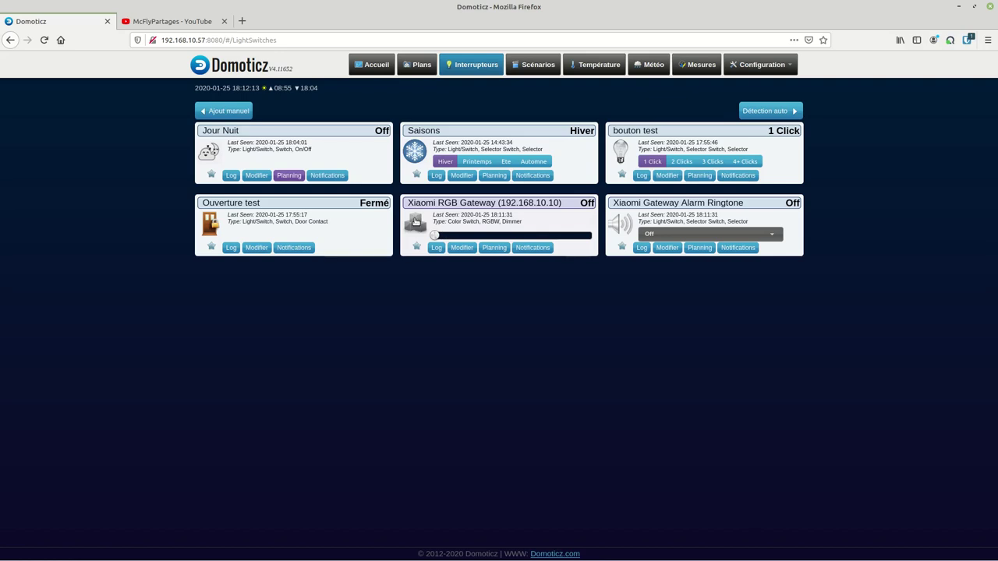
left_click(417, 225)
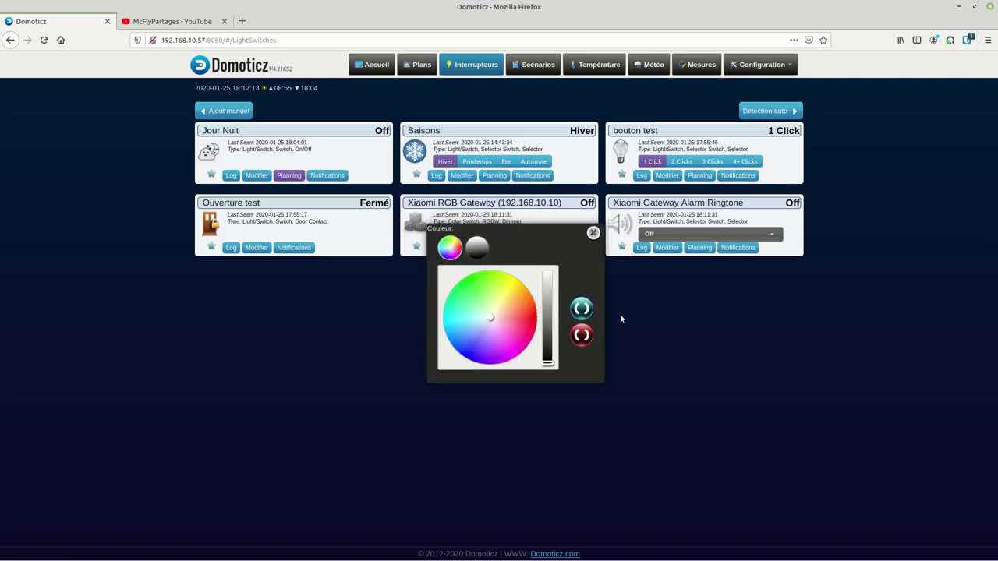
left_click(593, 232)
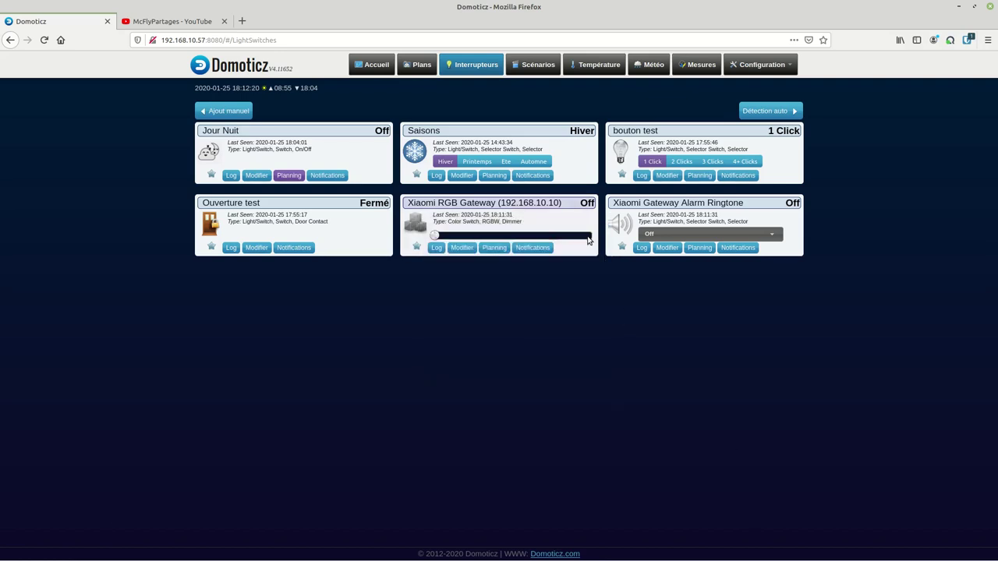
Step: Test the Xiaomi Gateway Alarm Ringtone switch by playing Police siren 1 and turning it back to Off
left_click(672, 233)
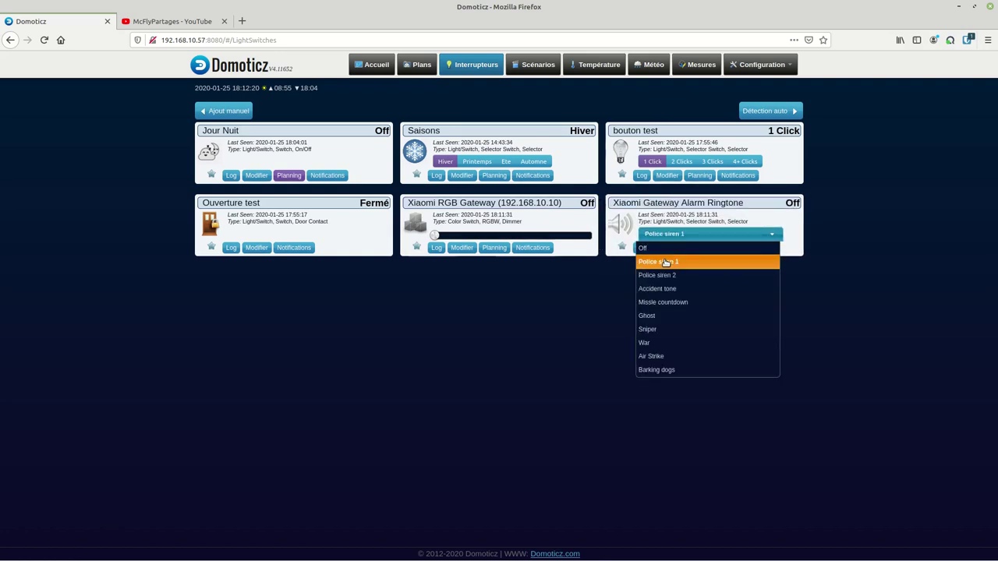
left_click(664, 260)
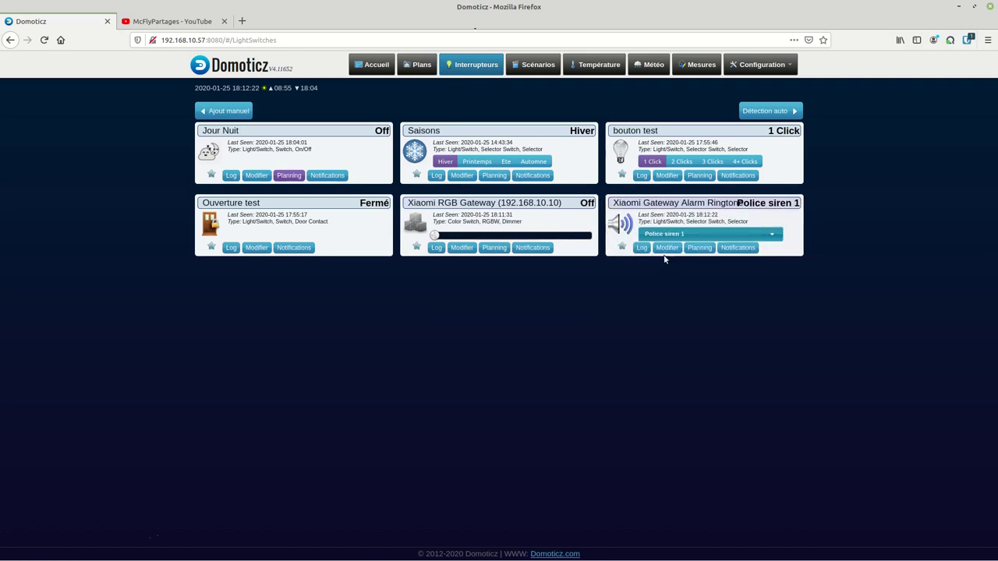
left_click(666, 238)
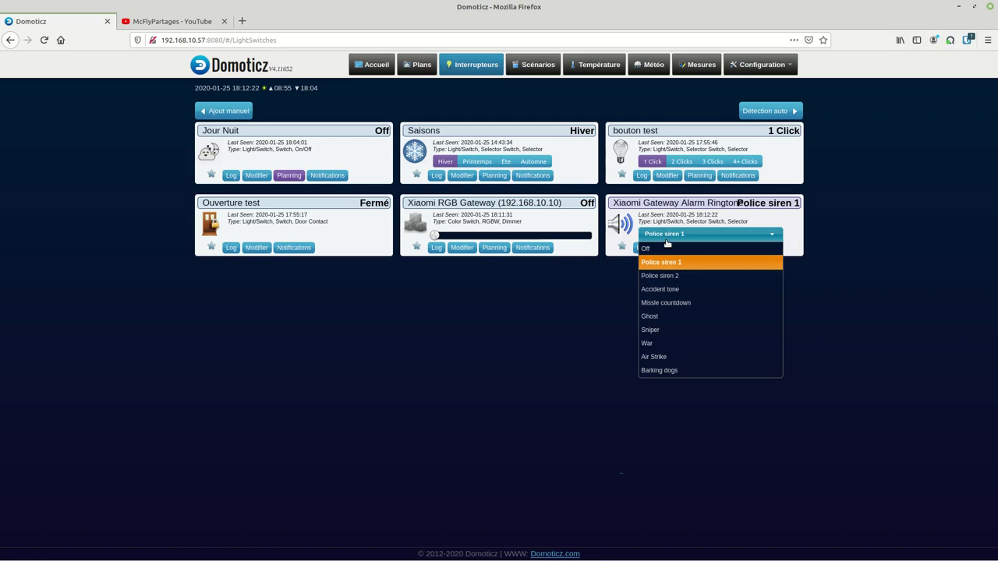
left_click(666, 248)
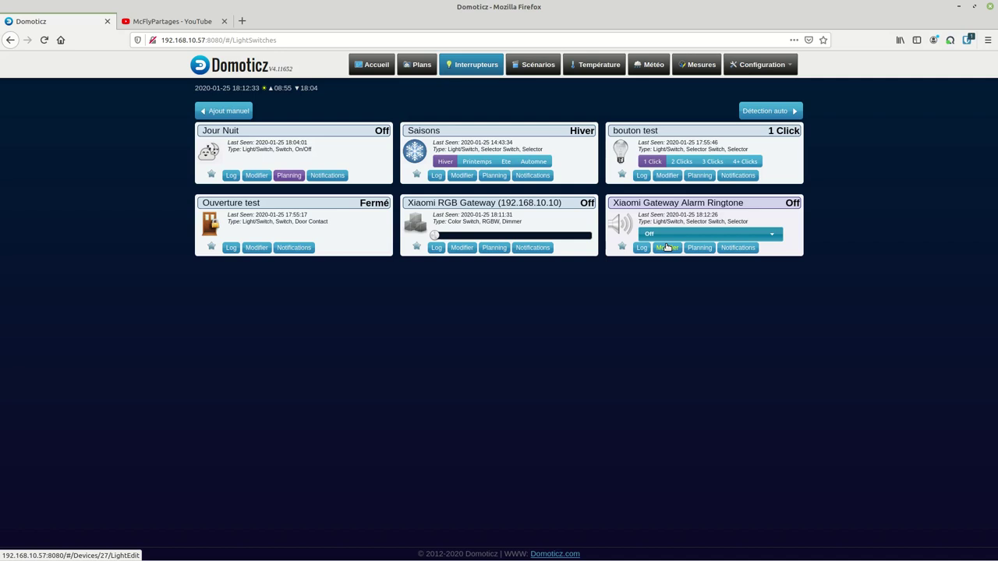
Step: Review the gateway entries in the device list and the settings of the Xiaomi Gateway in the hardware list
left_click(752, 70)
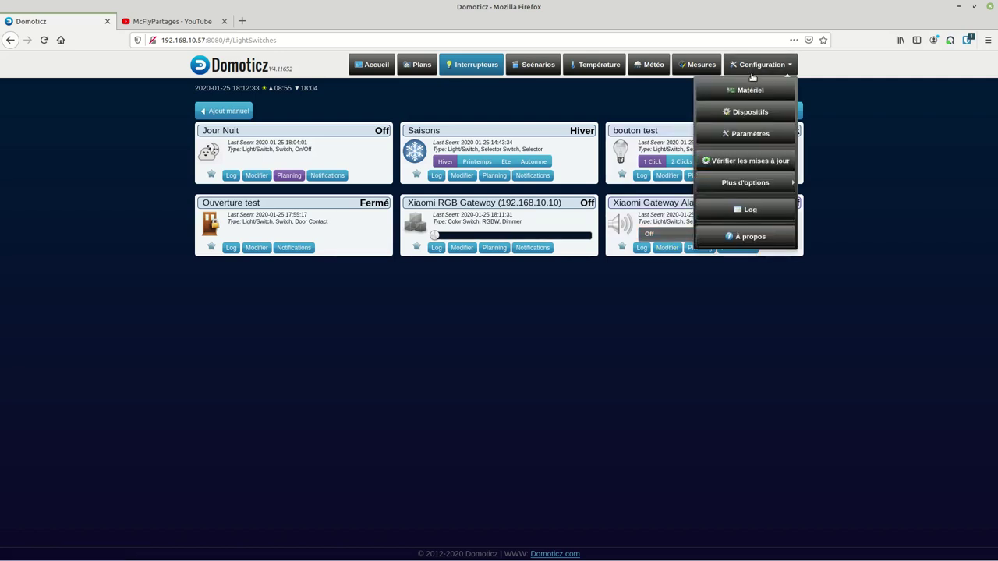
left_click(745, 112)
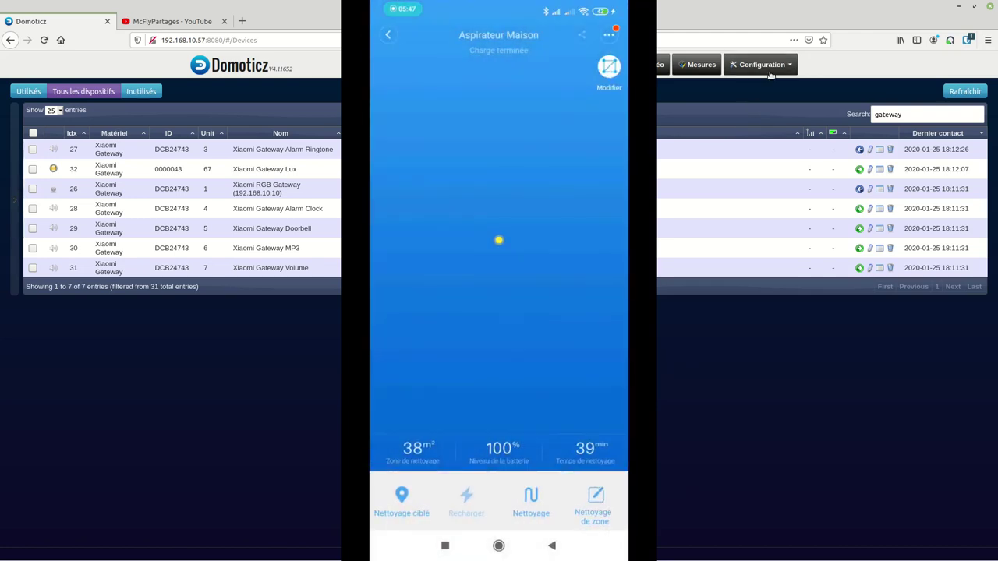
left_click(770, 66)
left_click(774, 90)
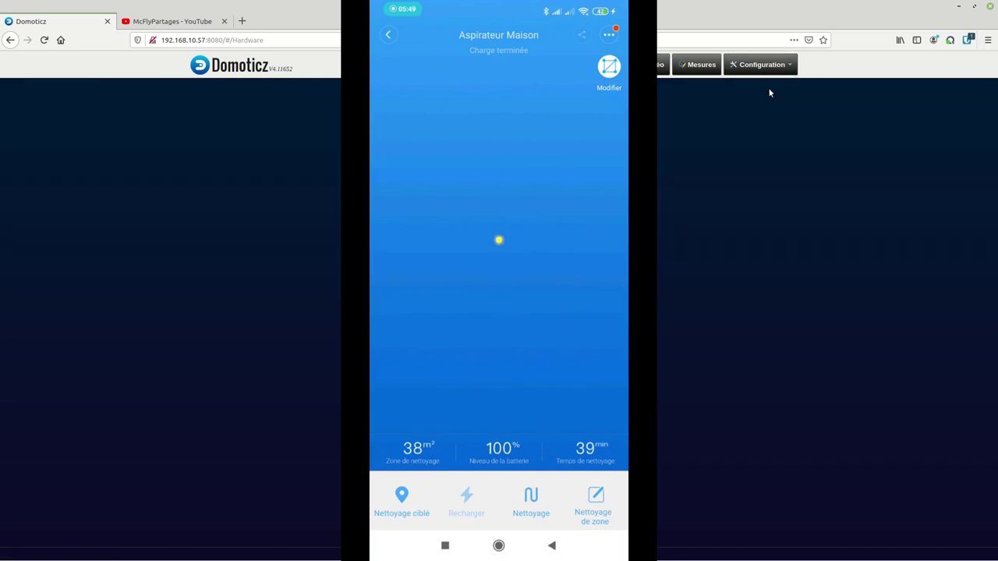
left_click(407, 130)
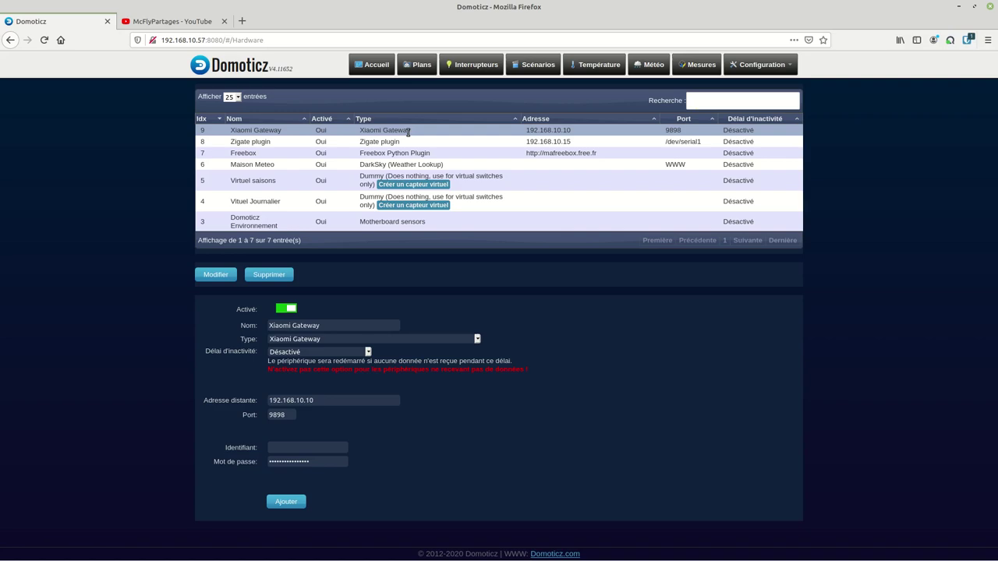
Step: Switch to YouTube, browse the online videos of the Domotic DIY channel and return to the McFlyPartages channel
left_click(167, 21)
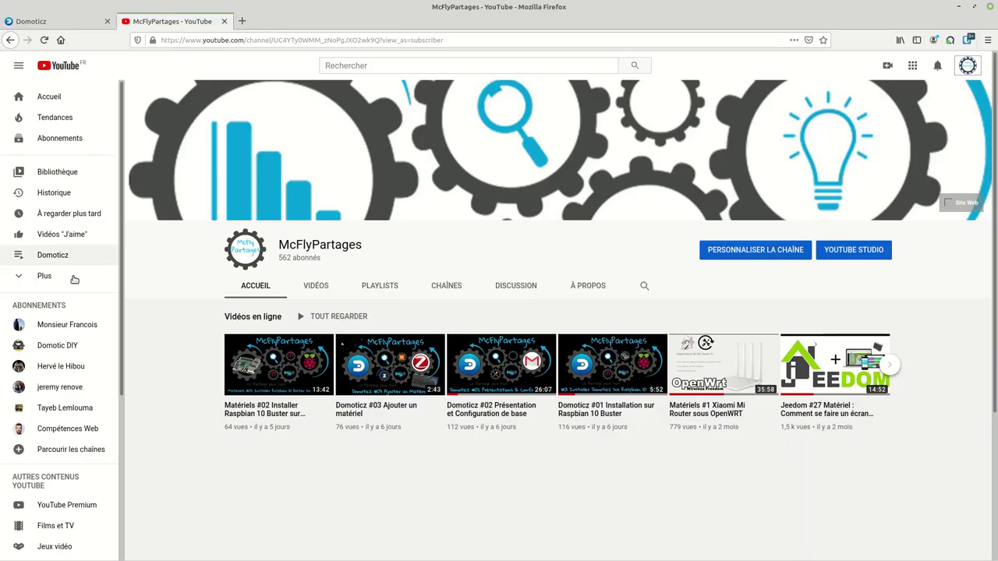
left_click(53, 346)
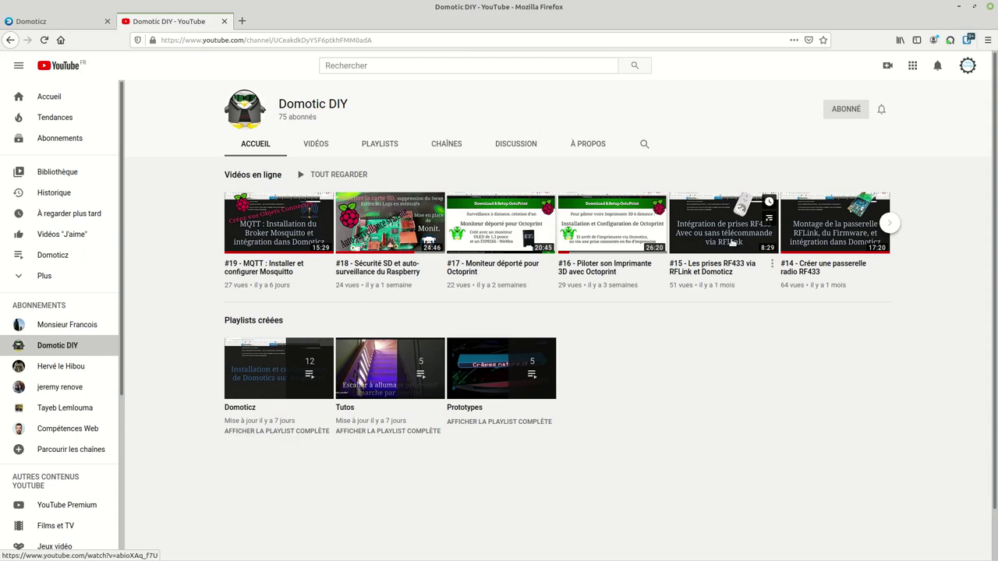
left_click(889, 223)
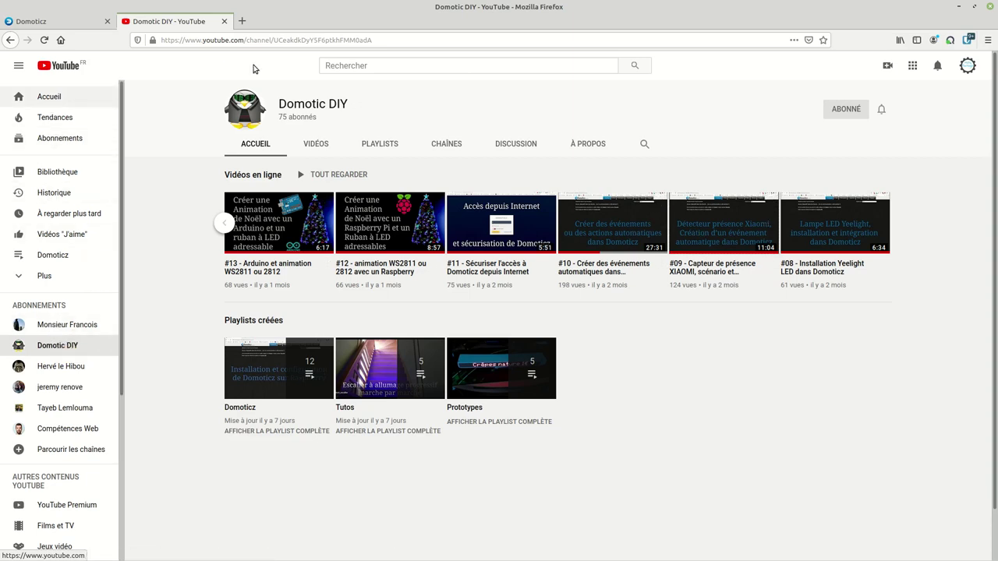
left_click(966, 66)
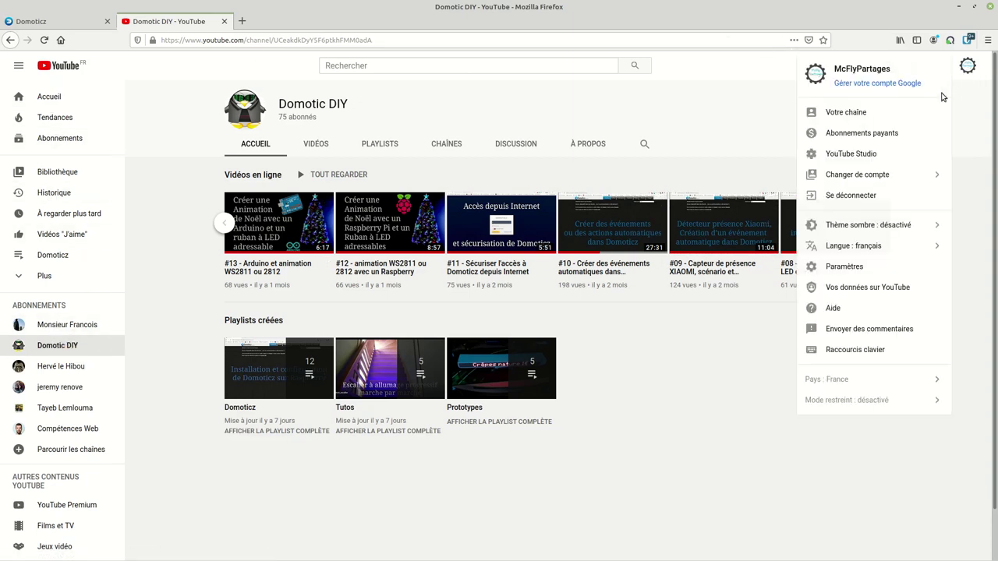
left_click(845, 115)
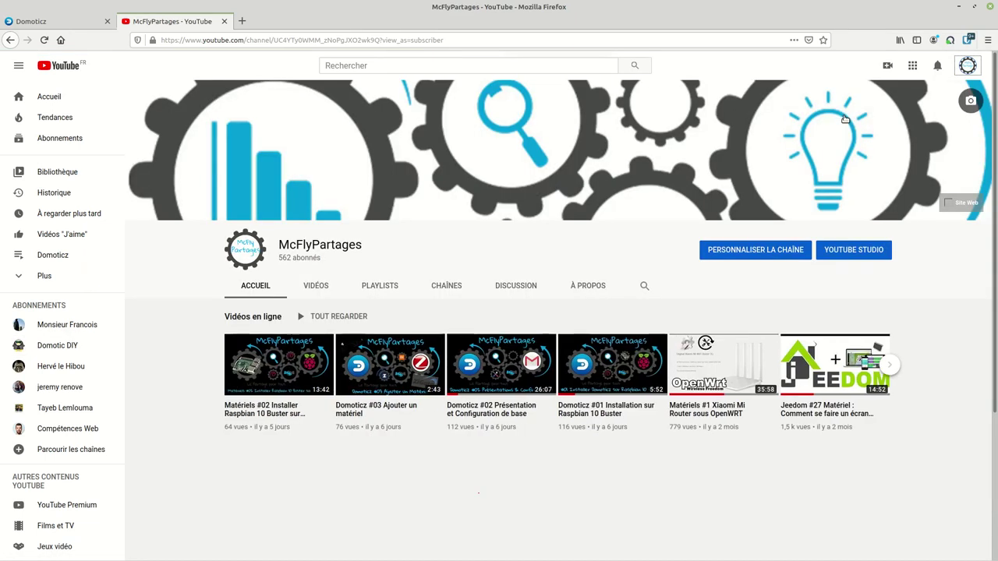